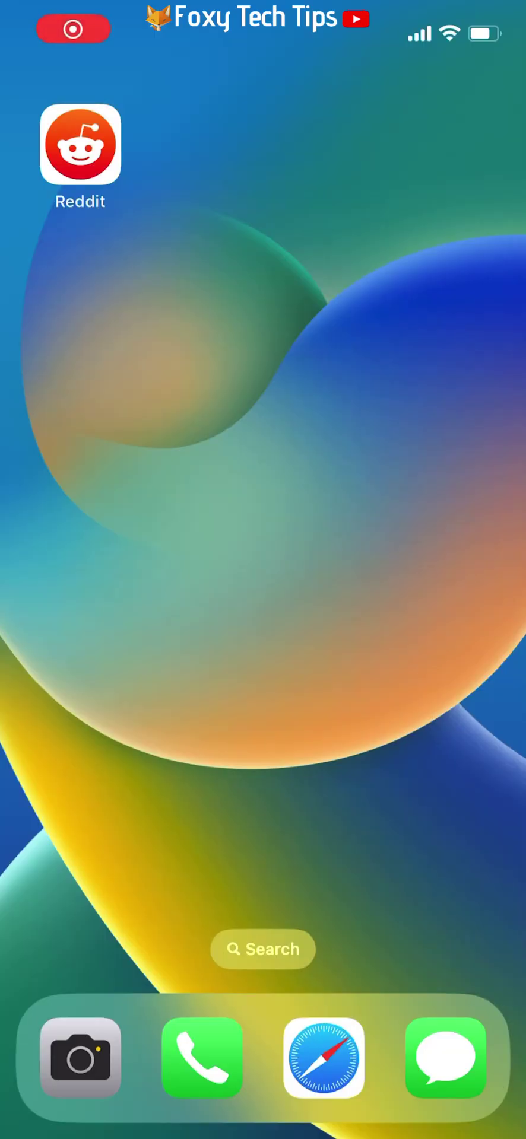
- Open Reddit's Settings from the avatar menu and scroll down to Advanced with Clear local history
click(80, 145)
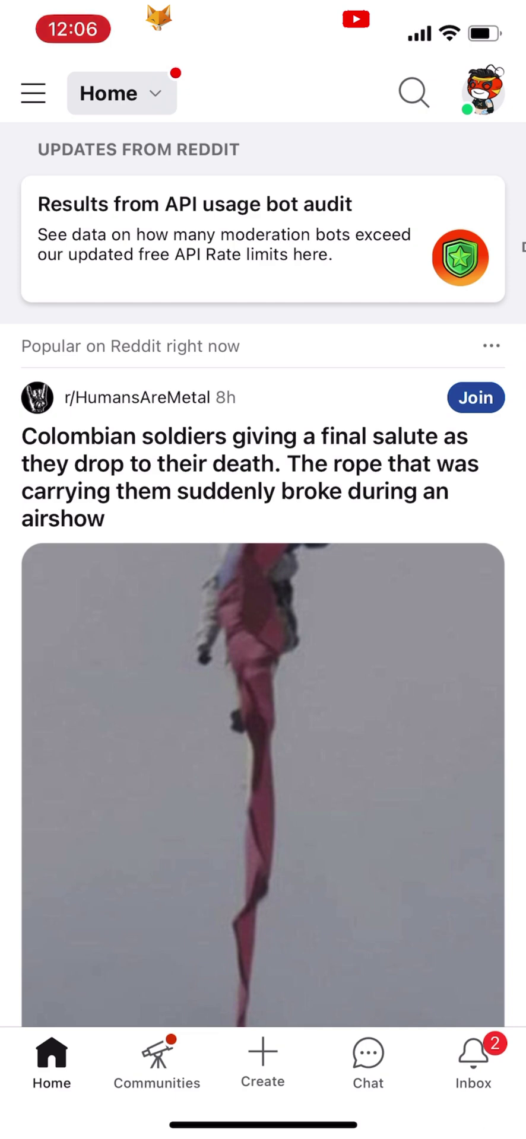
click(482, 91)
scroll(324, 792, down, 1)
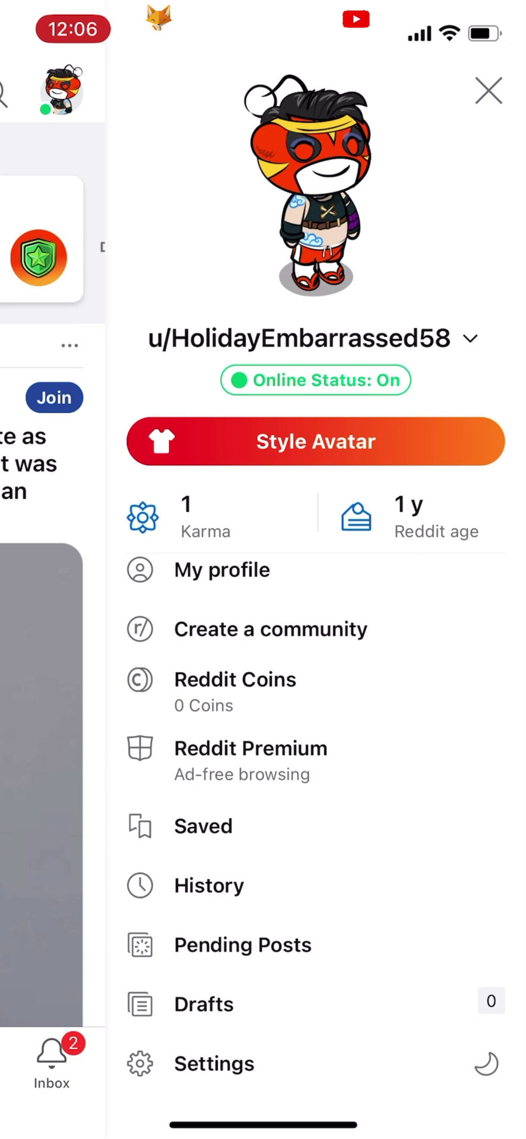
click(214, 1064)
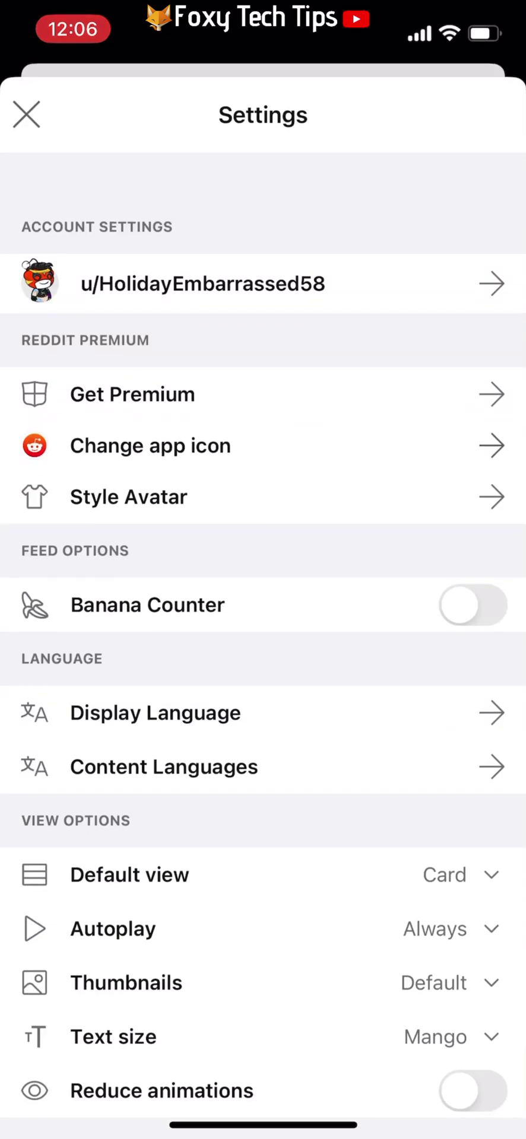
scroll(263, 593, down, 5)
scroll(263, 593, down, 5)
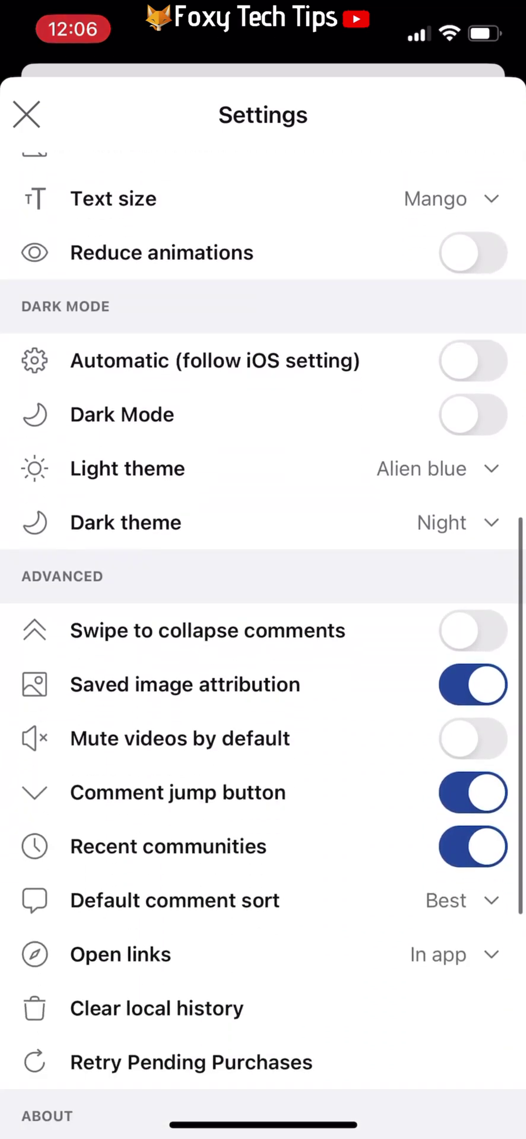
scroll(263, 594, down, 3)
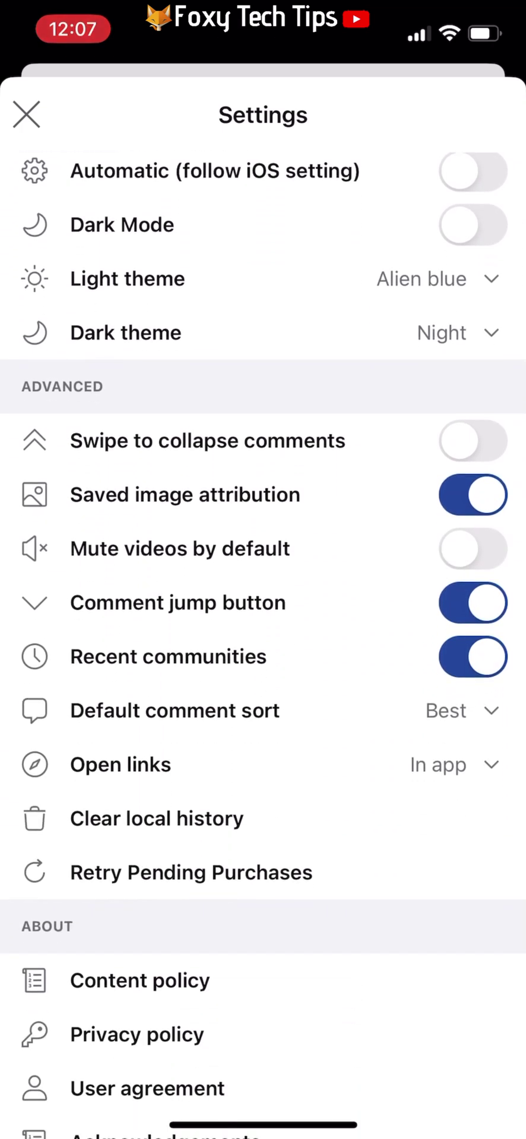
- Clear Reddit's local history on the iPhone, confirming Clear local history in the action sheet
click(157, 818)
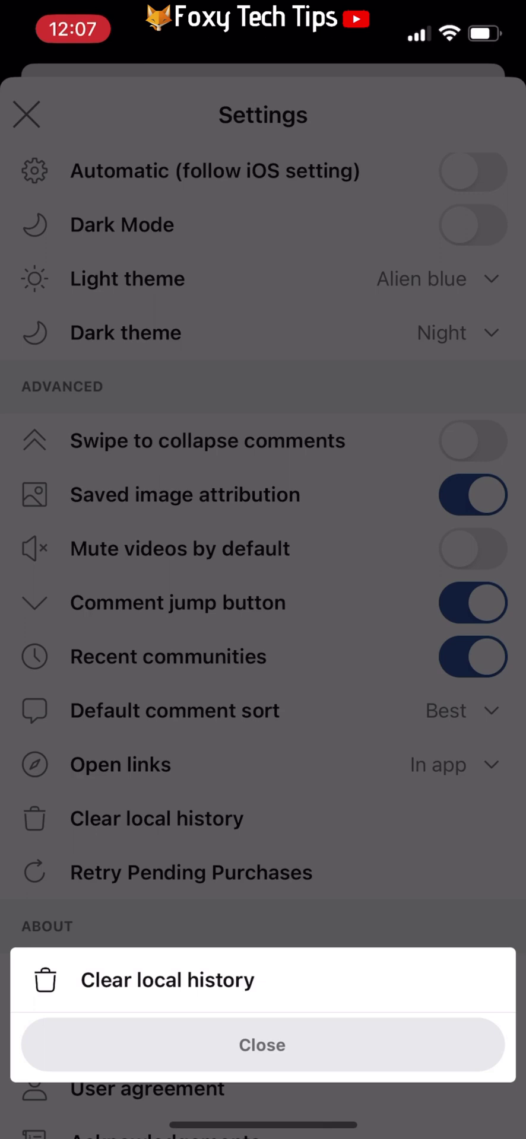
click(168, 980)
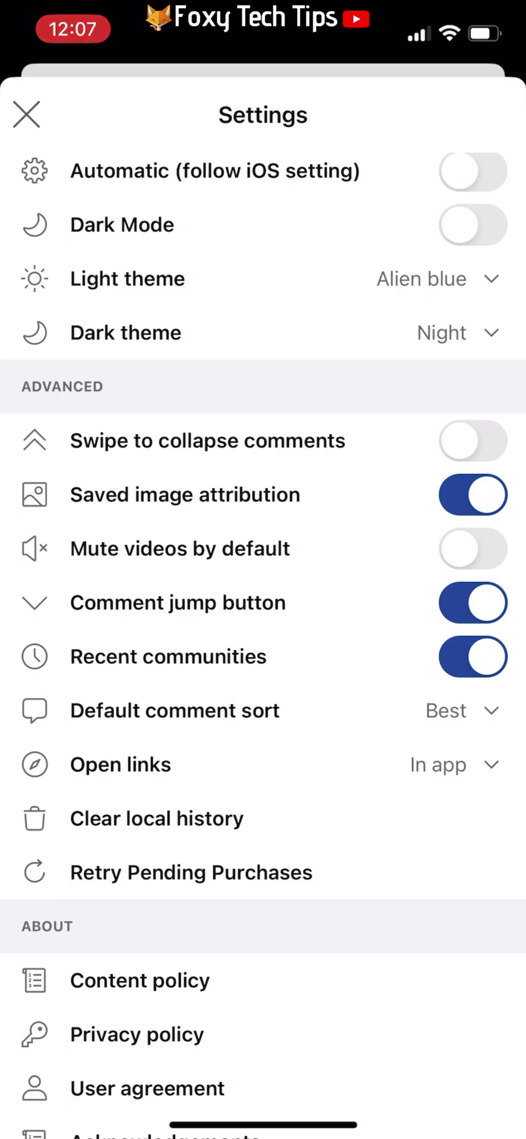
scroll(263, 594, up, 15)
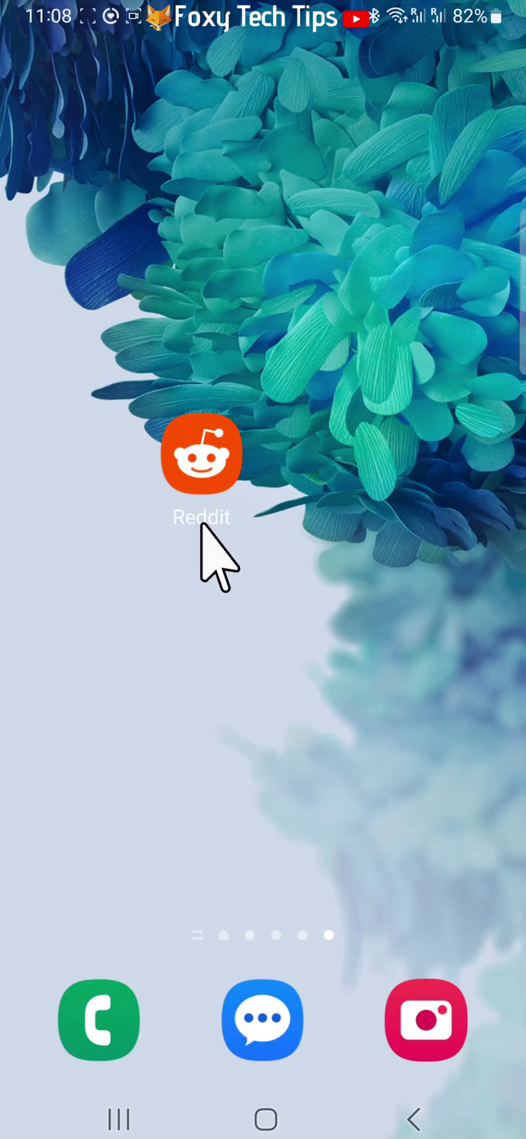
- Launch Reddit on Android and scroll the avatar drawer until the History entry shows
click(216, 444)
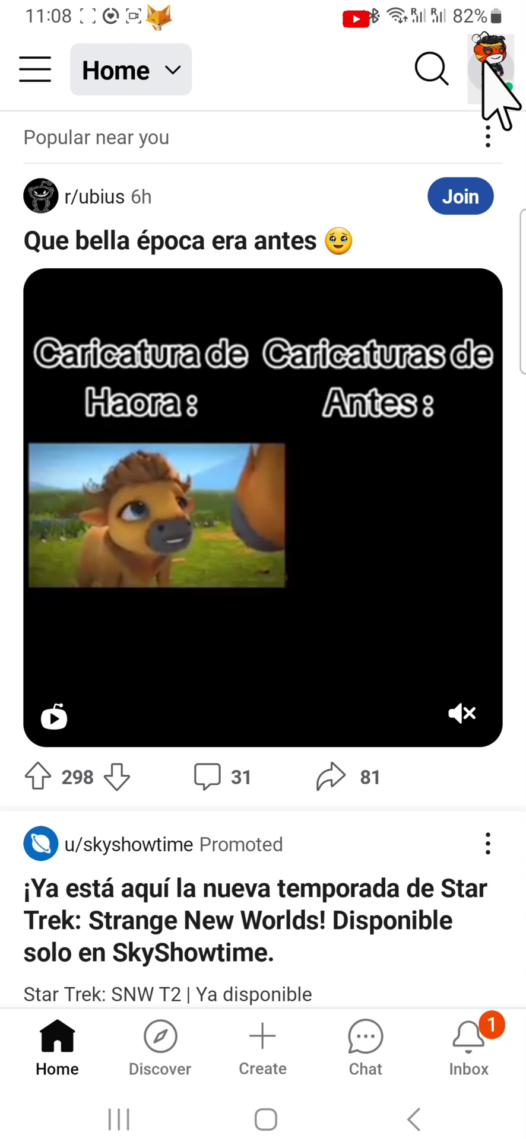
click(486, 74)
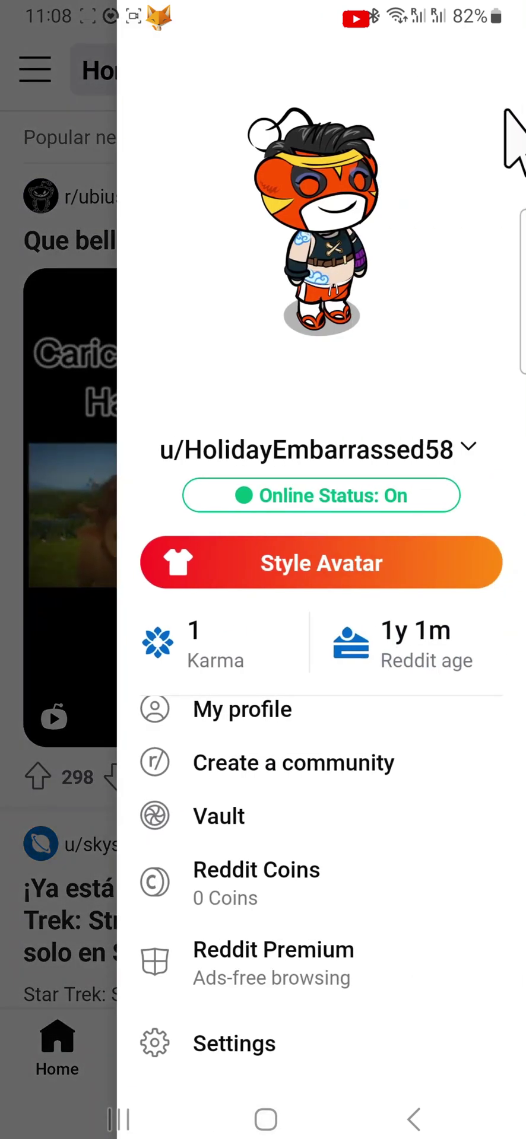
click(276, 926)
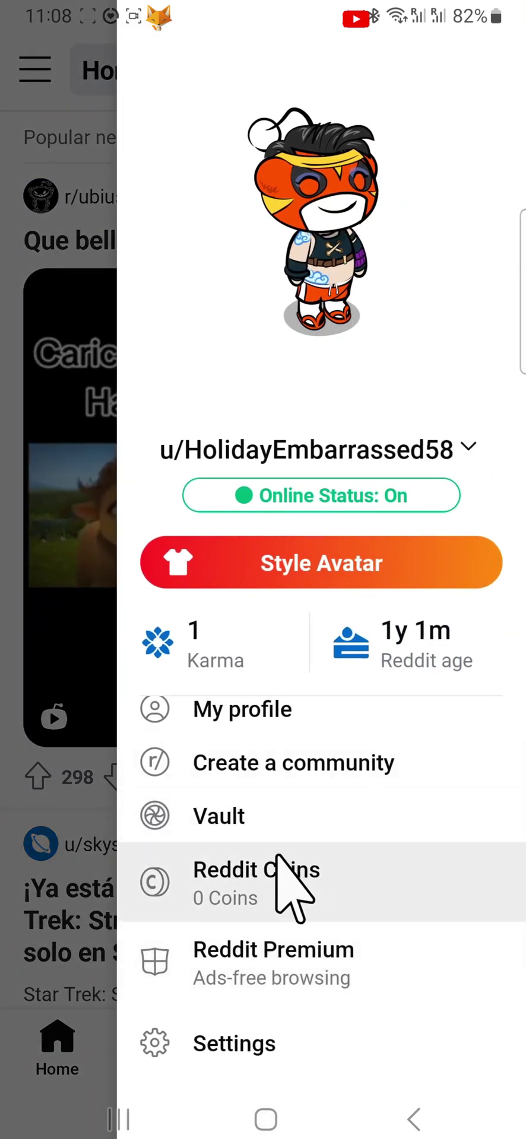
drag(278, 916, 277, 810)
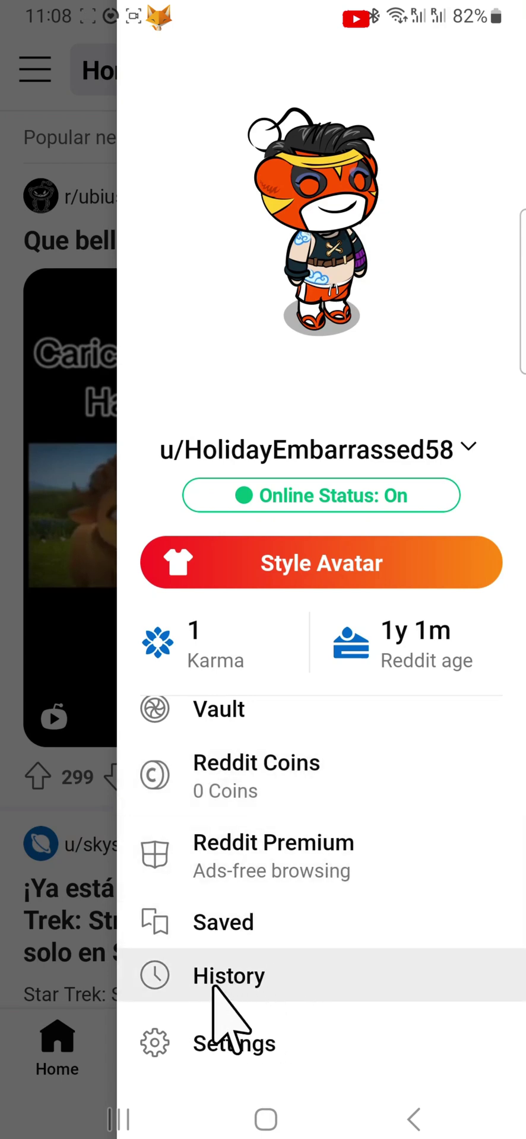
- Clear the entire browsing history from the History page's menu and go back to the Home feed
click(243, 979)
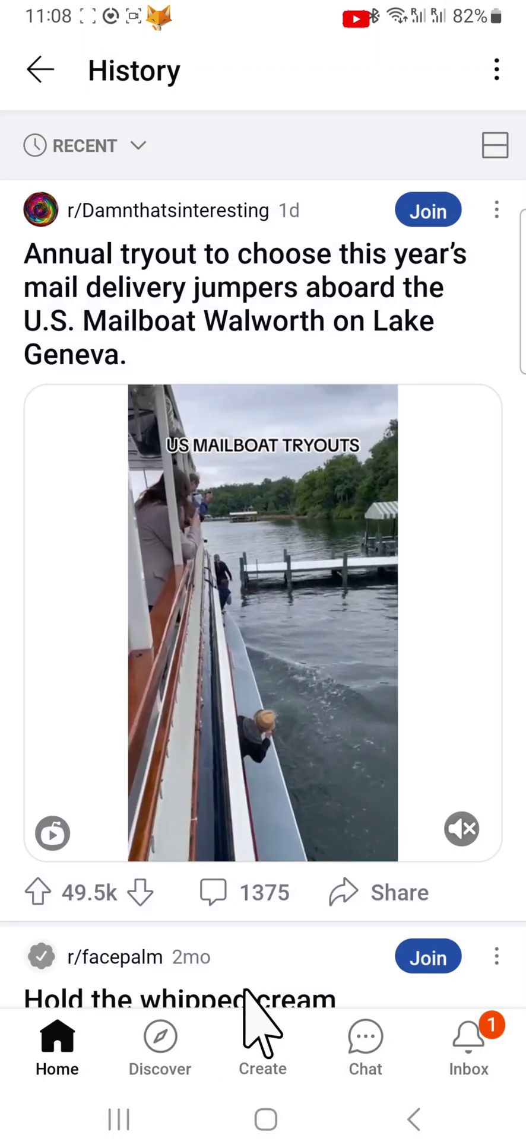
scroll(304, 945, down, 5)
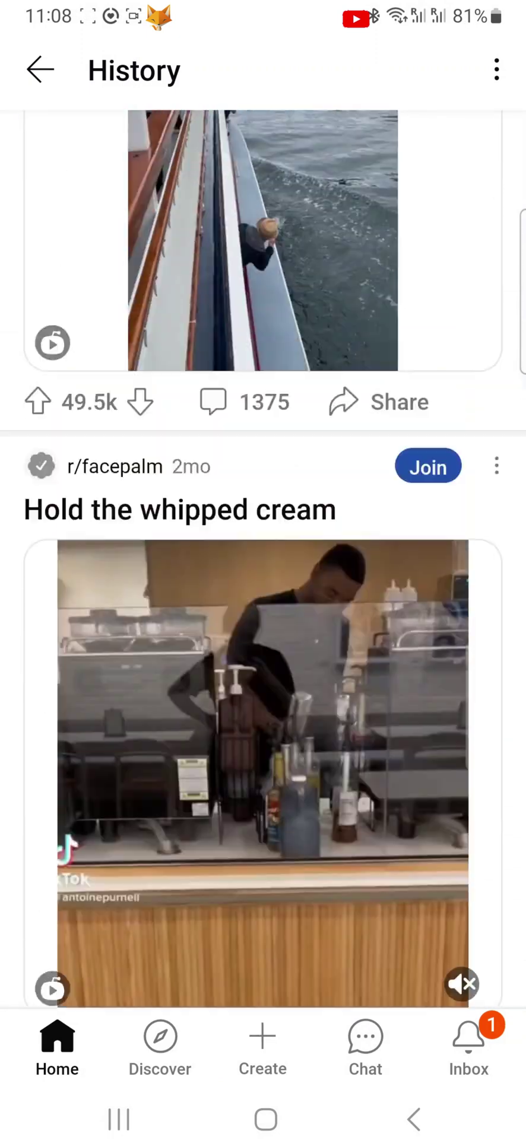
scroll(262, 593, up, 5)
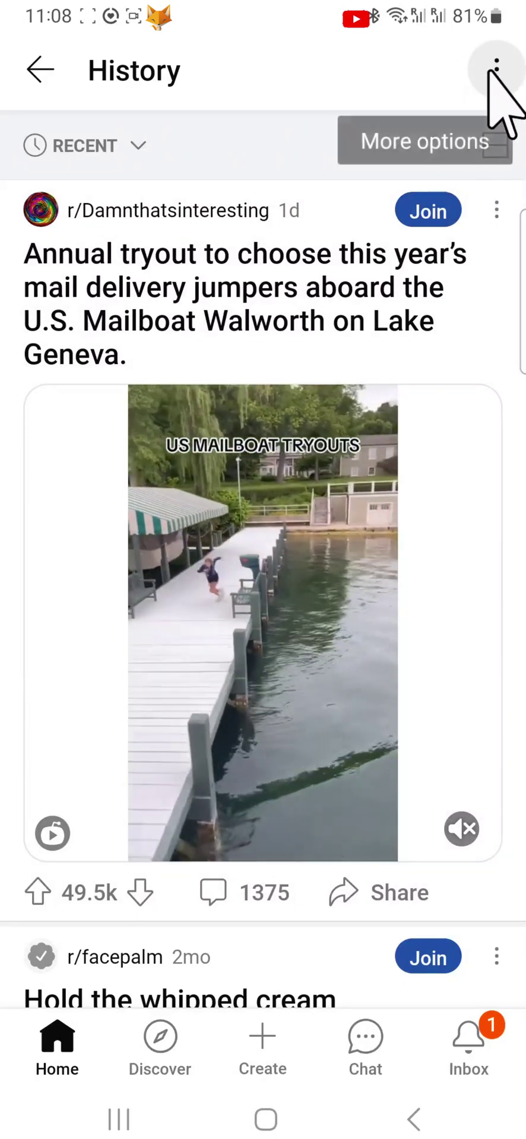
click(491, 73)
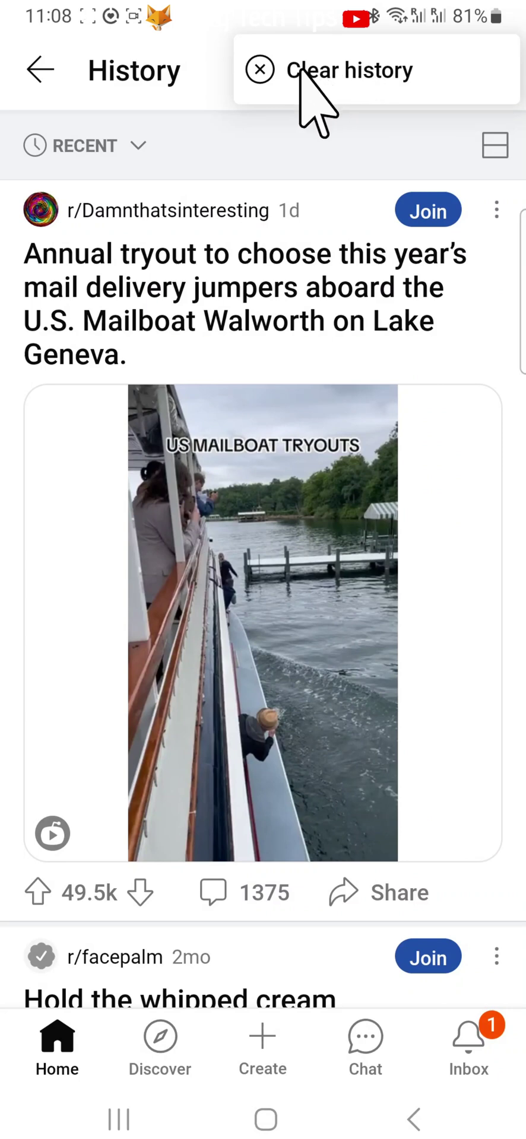
click(364, 79)
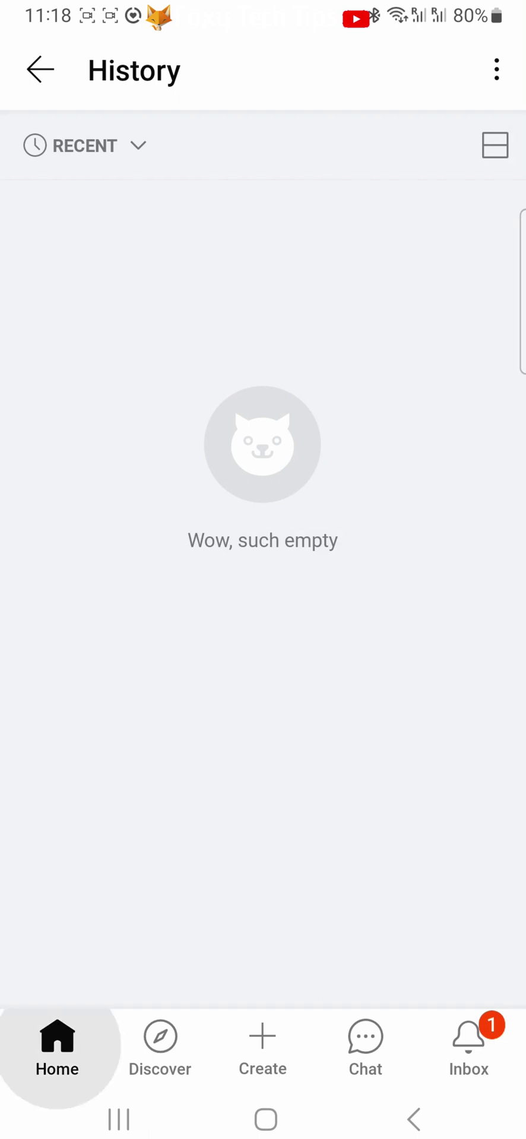
click(40, 69)
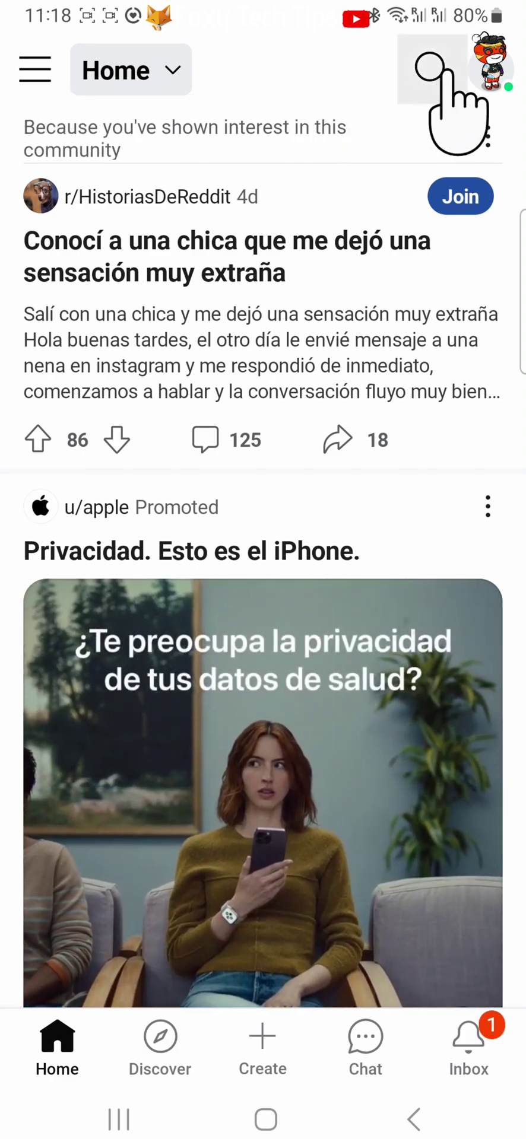
- Remove r/HumansBeingBros, r/history and r/MaliciousCompliance from recent searches and leave search
click(433, 71)
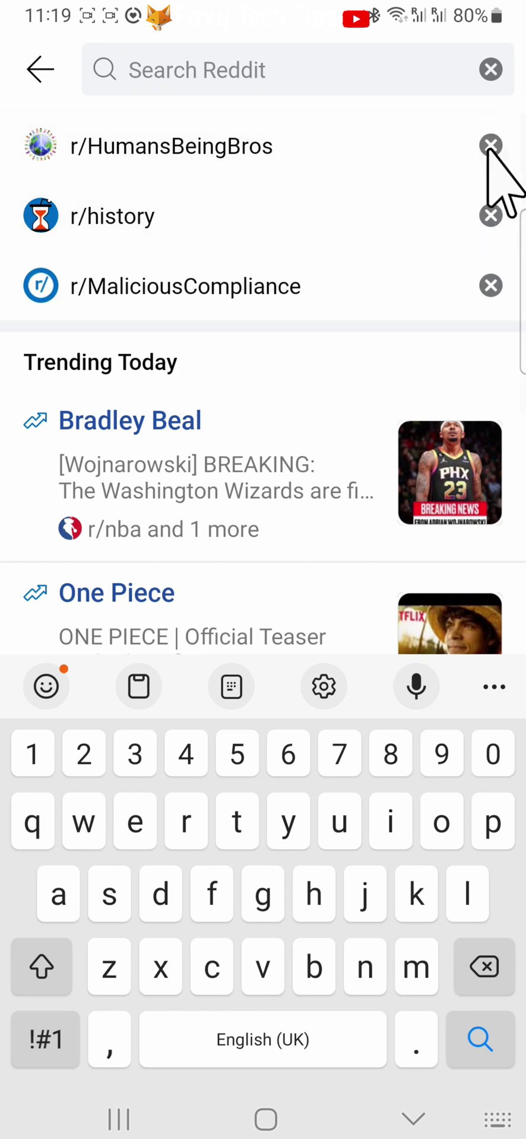
click(490, 146)
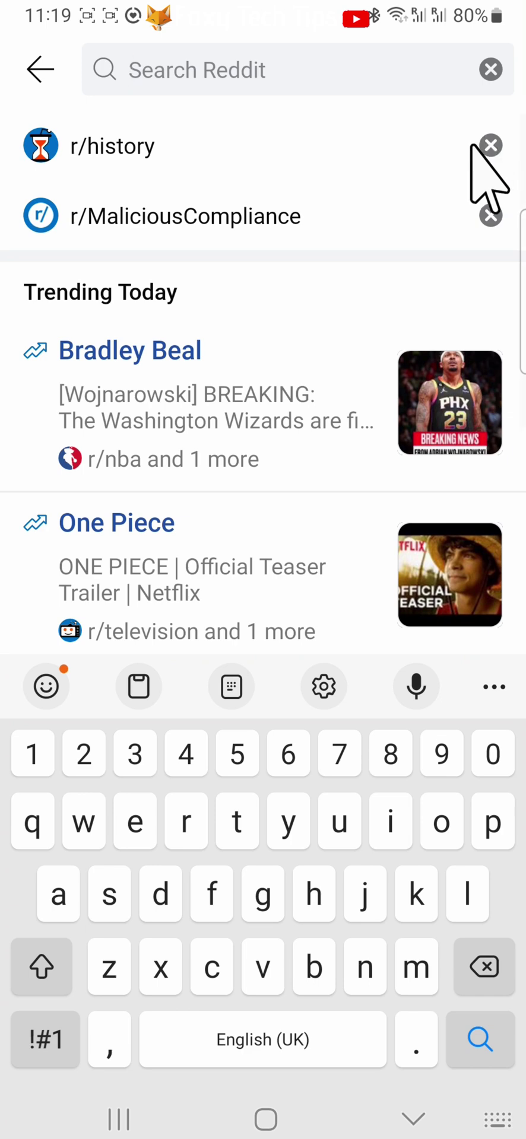
click(490, 145)
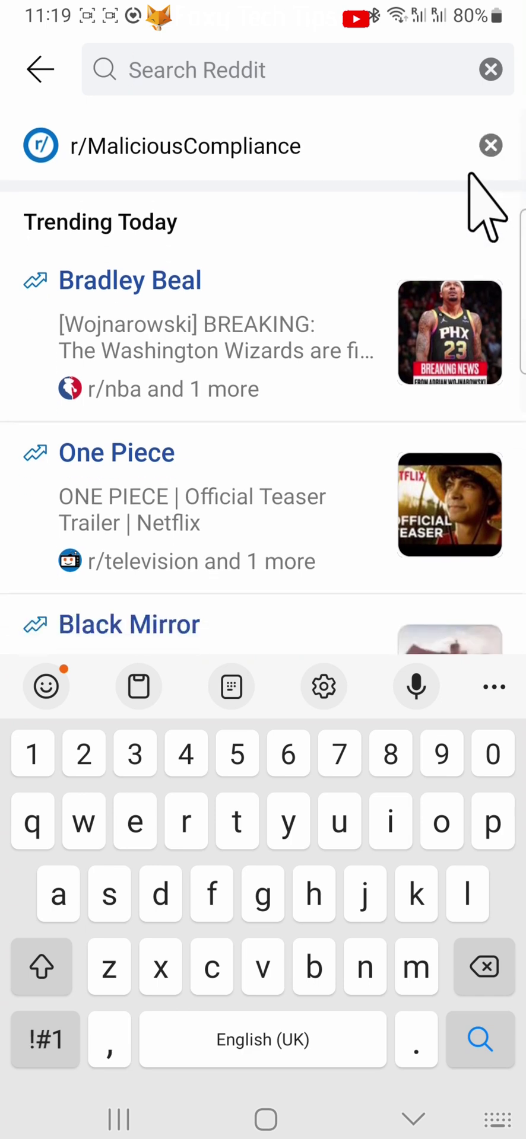
click(490, 145)
click(42, 70)
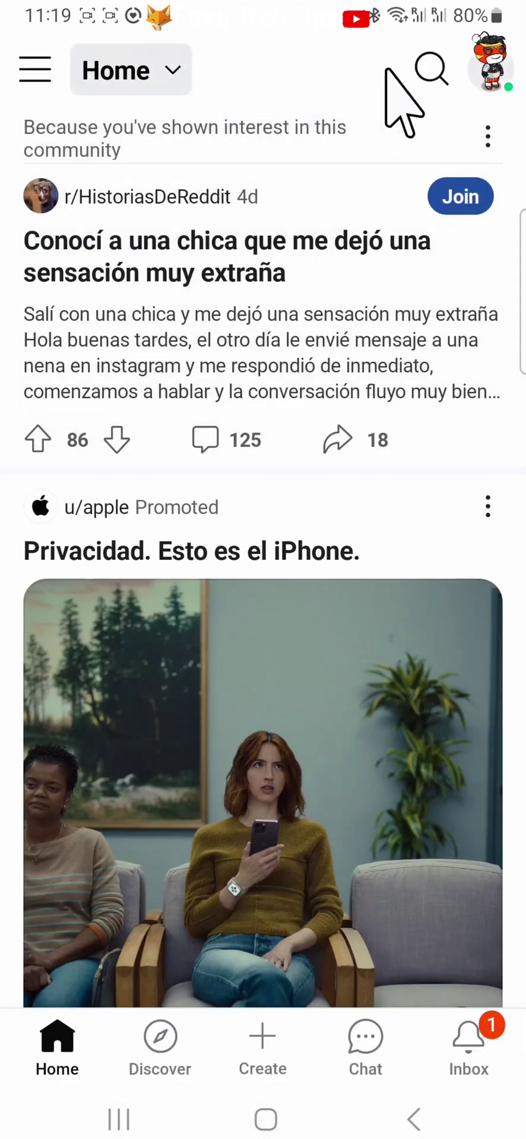
- Reopen search, remove r/todayilearned from recent searches, and hide the keyboard
click(429, 66)
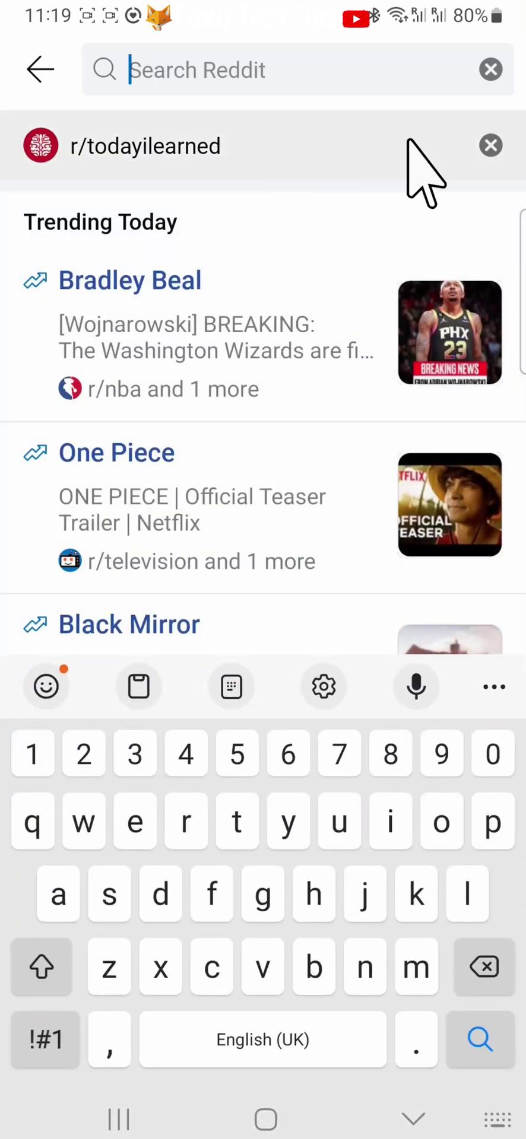
click(490, 146)
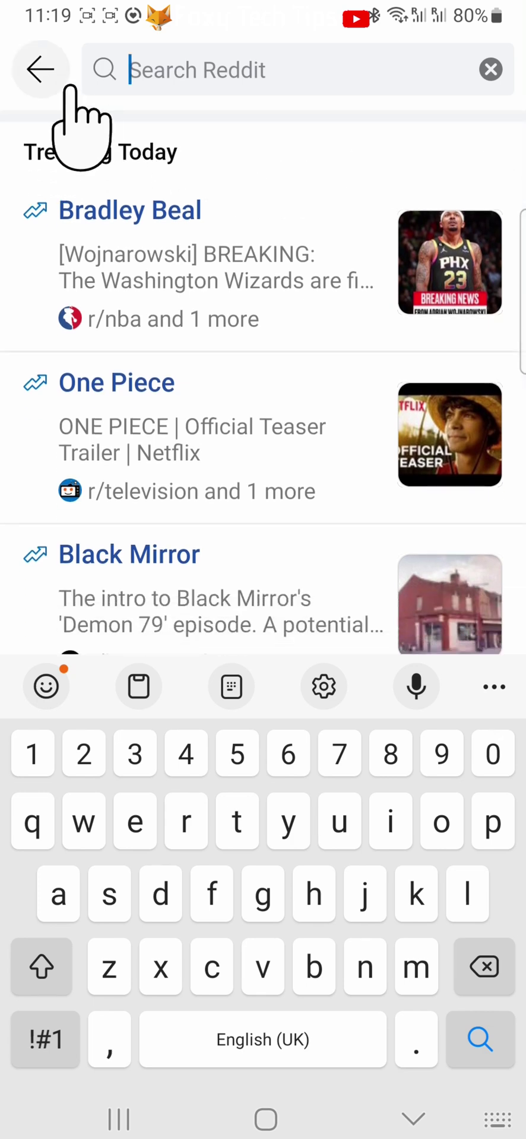
click(42, 70)
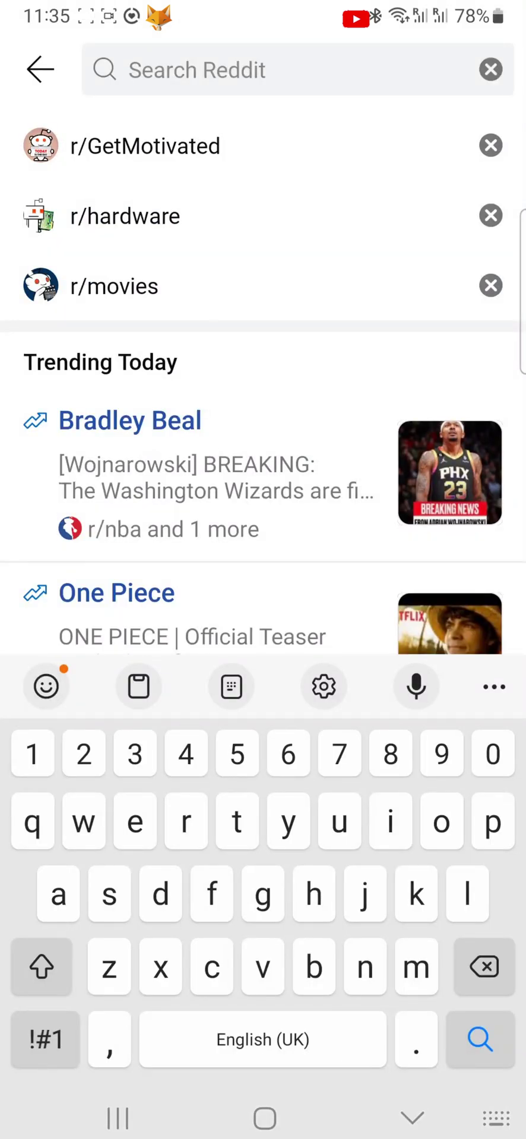
click(412, 1118)
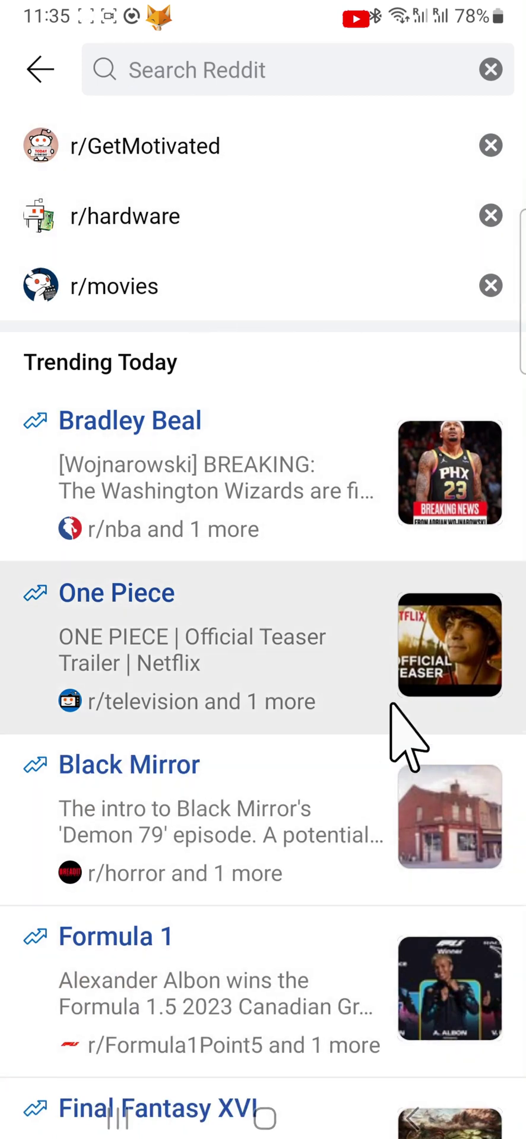
- Leave Reddit for the home screen and open the Apps list in Android Settings
click(265, 1118)
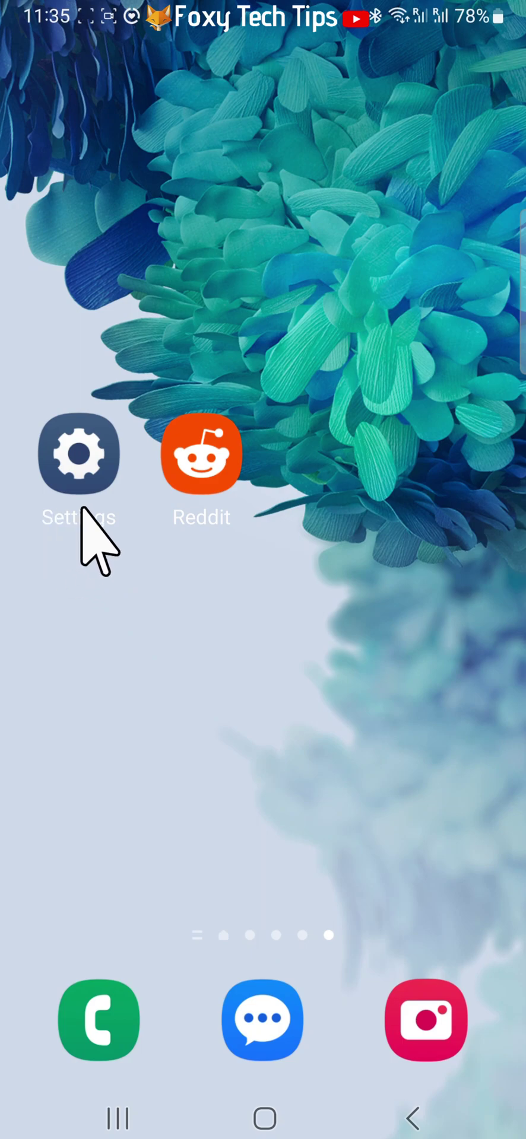
click(59, 442)
scroll(172, 611, down, 10)
scroll(263, 614, down, 10)
scroll(190, 534, down, 8)
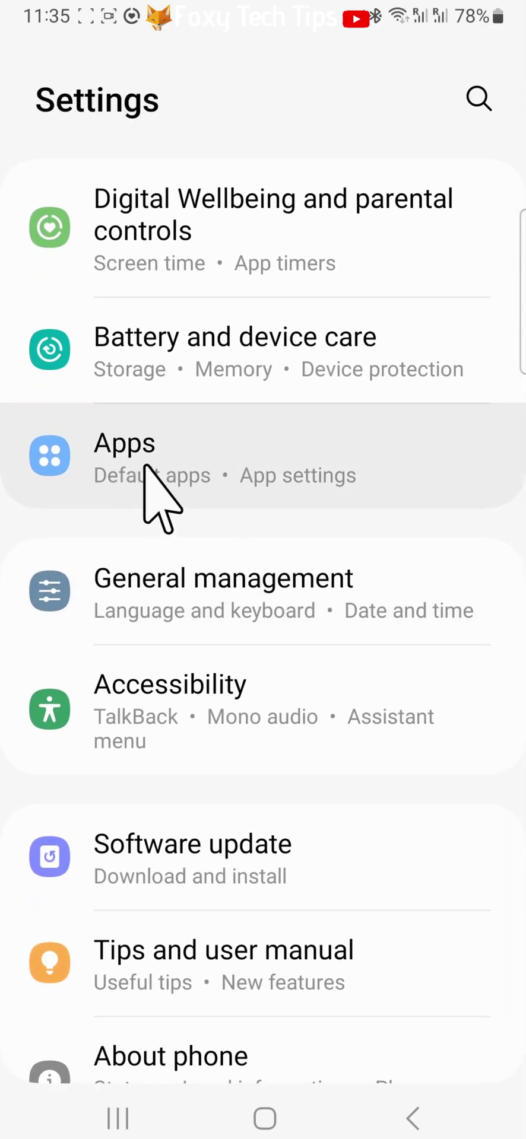
click(144, 465)
- Search the installed apps for "red" and open Reddit's App info page
scroll(299, 410, down, 1)
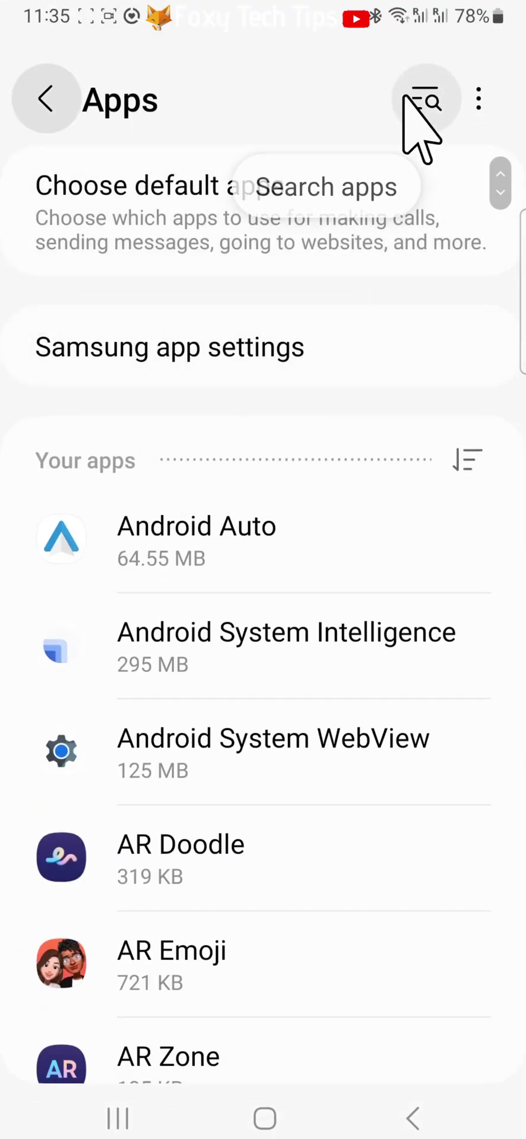
click(422, 102)
text(re)
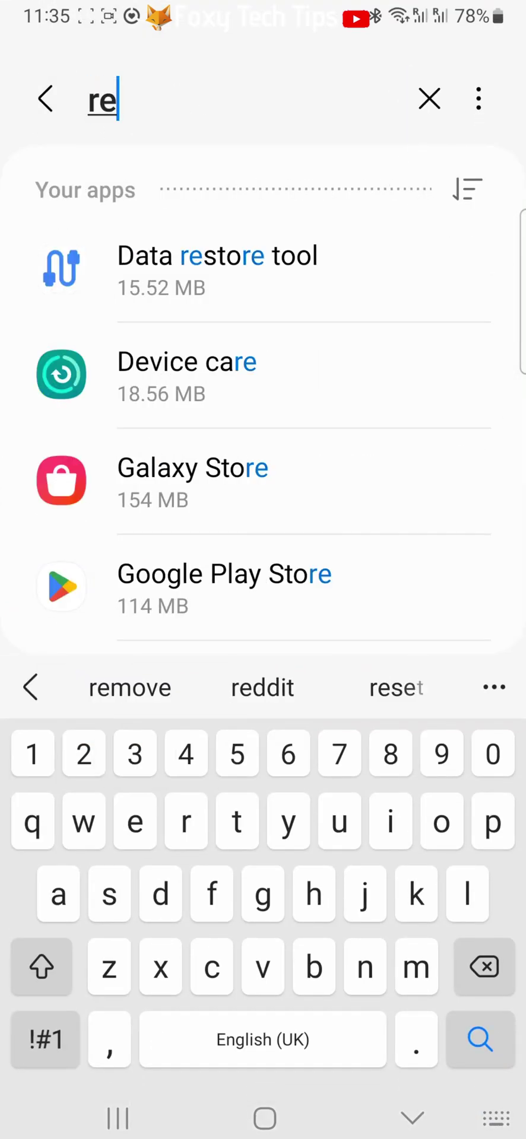
text(d)
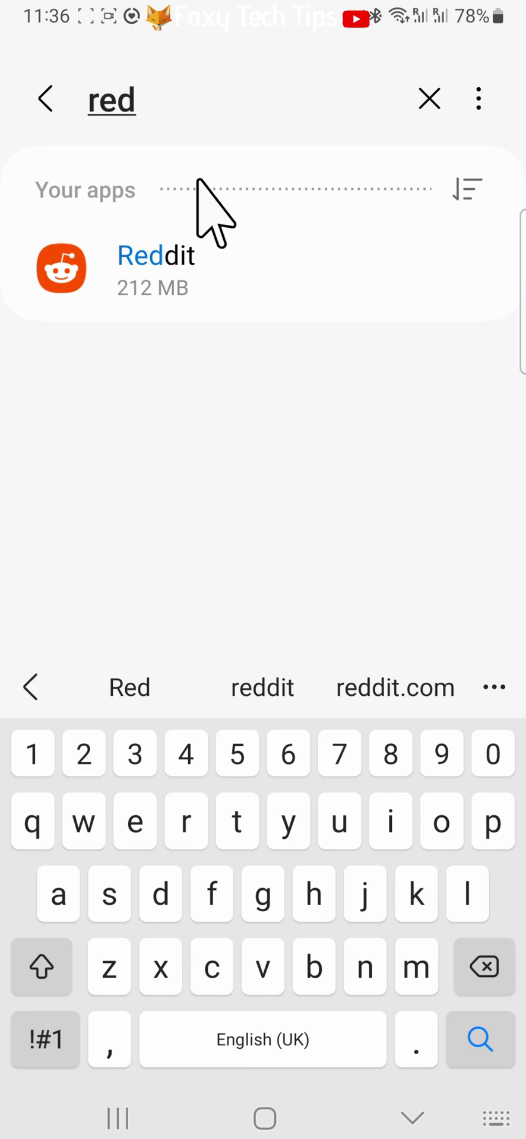
click(167, 272)
- Scroll Reddit's App info page down and open its Storage details
click(199, 619)
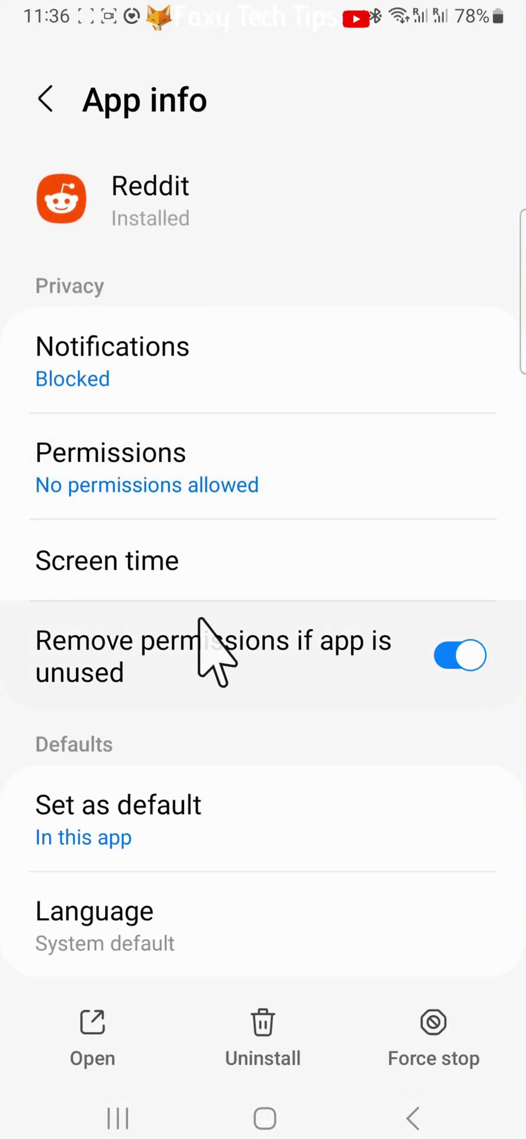
drag(199, 619, 201, 379)
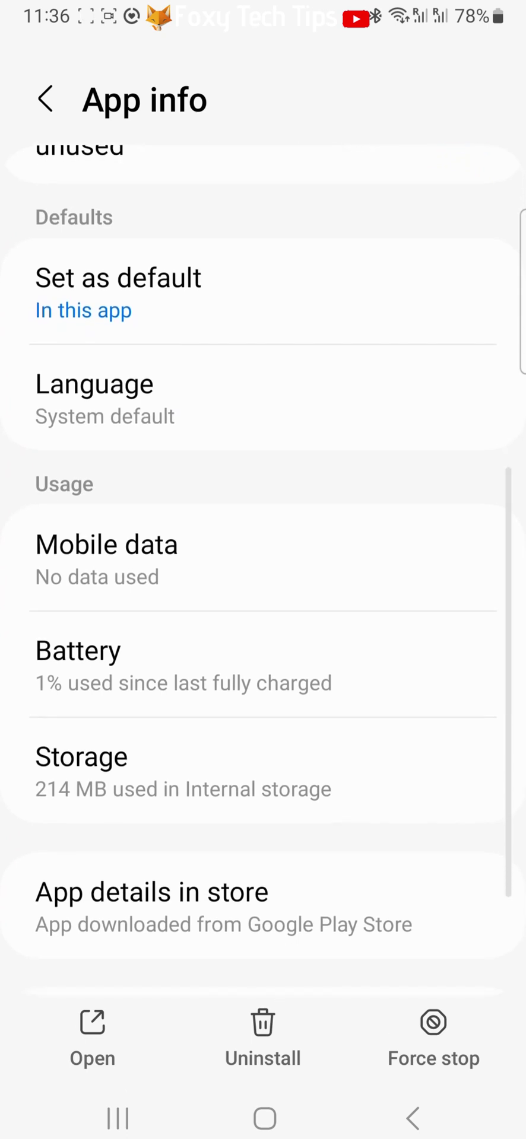
click(178, 652)
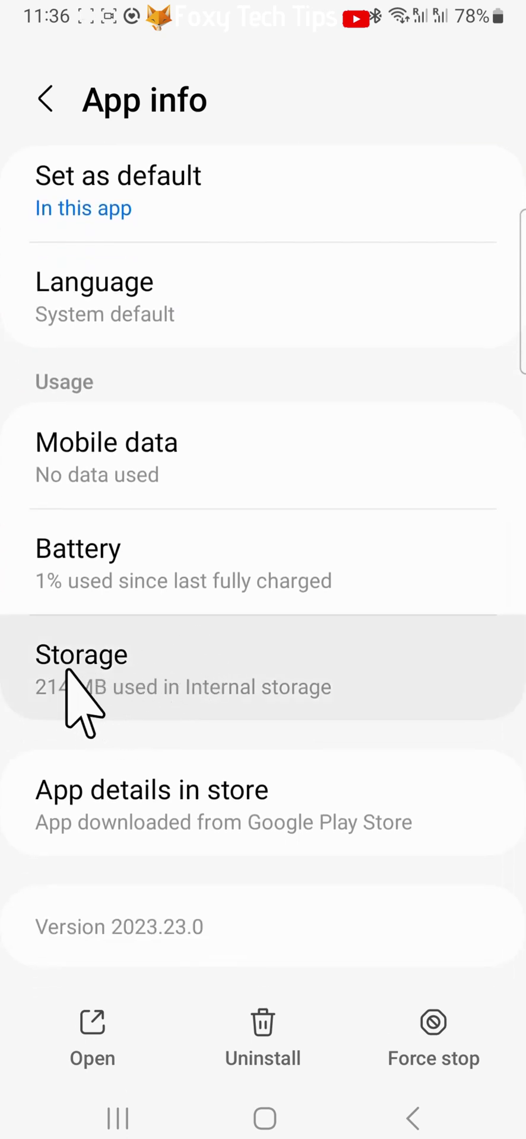
click(84, 672)
- Clear Reddit's cache and all its data, confirming Delete, then return to the home screen
click(423, 1057)
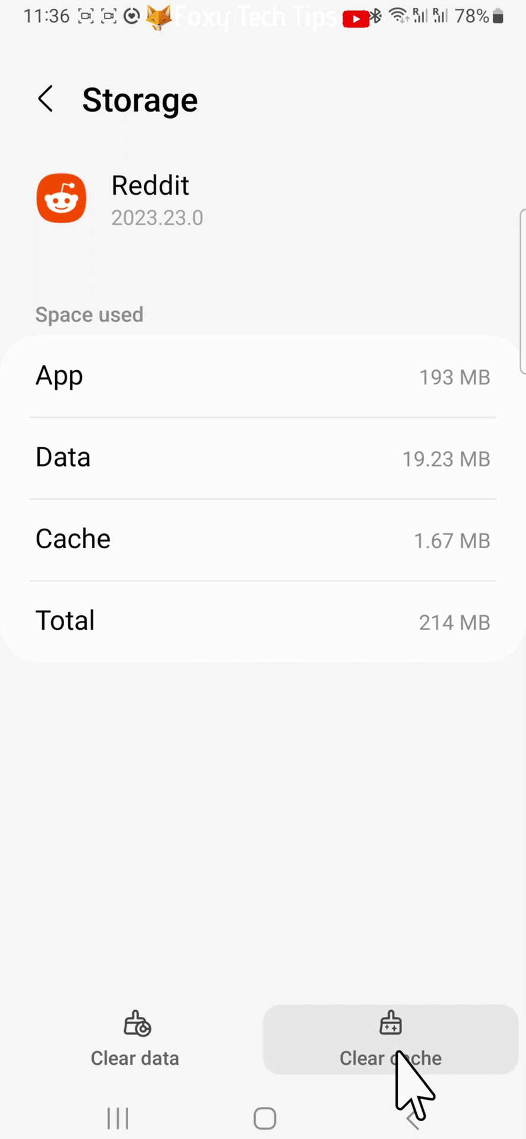
click(396, 1052)
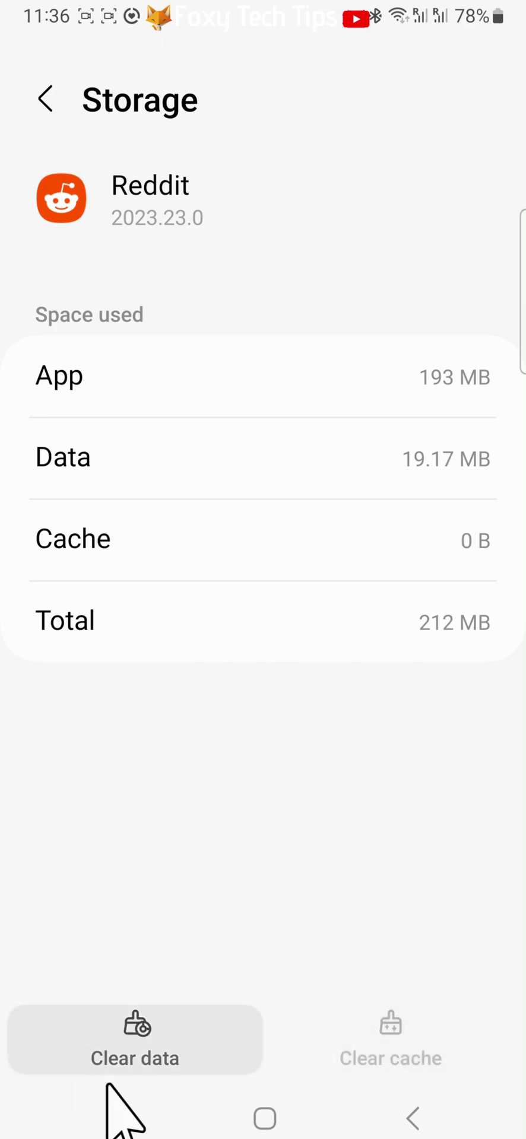
click(127, 1047)
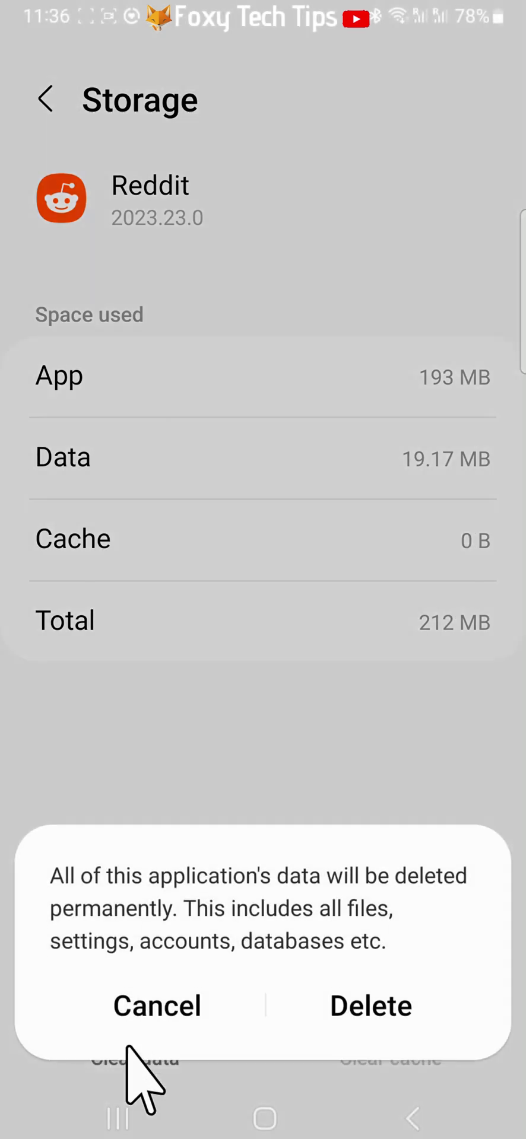
click(371, 1015)
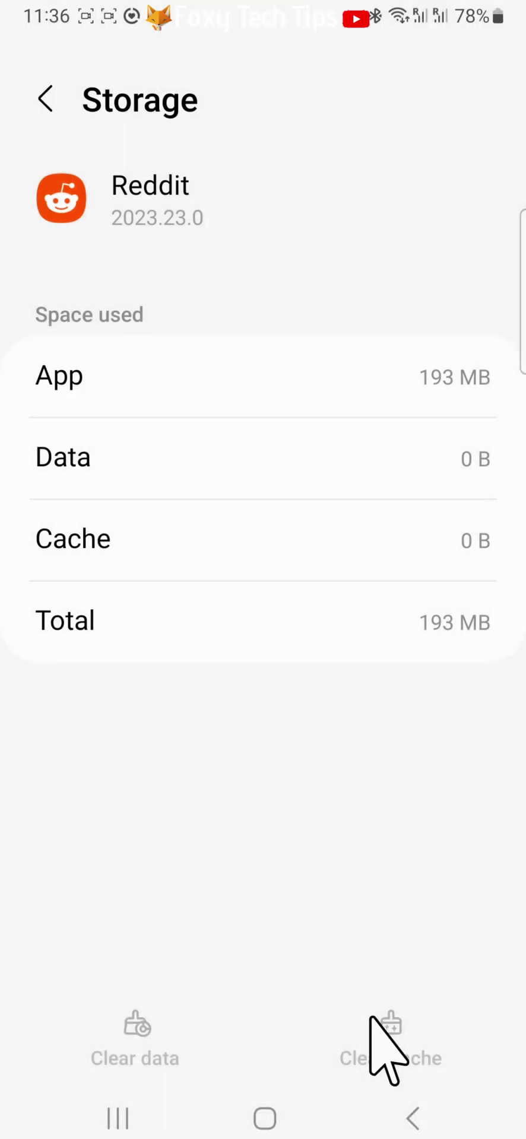
key(Escape)
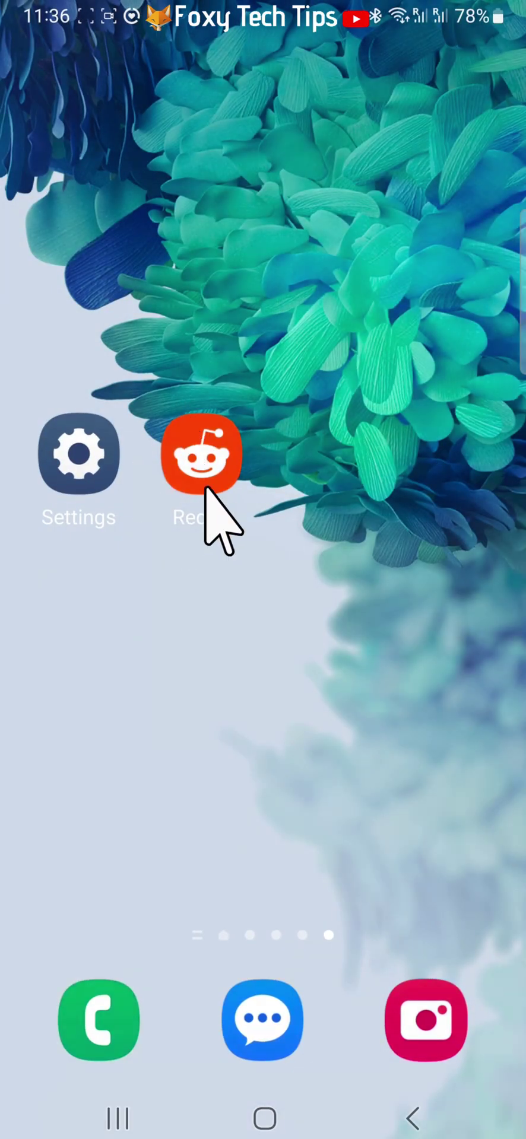
- Relaunch Reddit, choose Don't allow for notifications, and open search showing only Trending Today
click(181, 475)
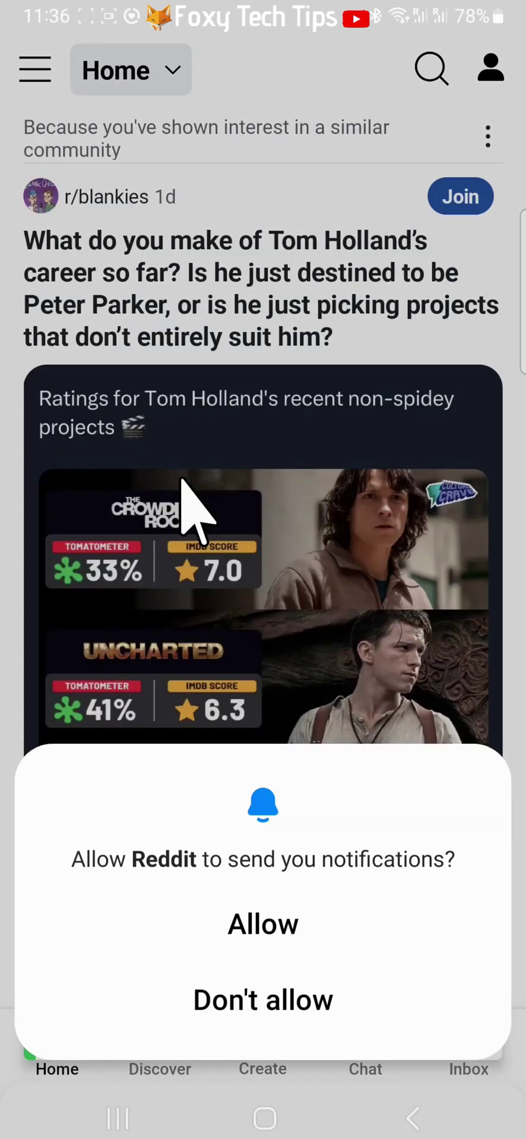
click(287, 976)
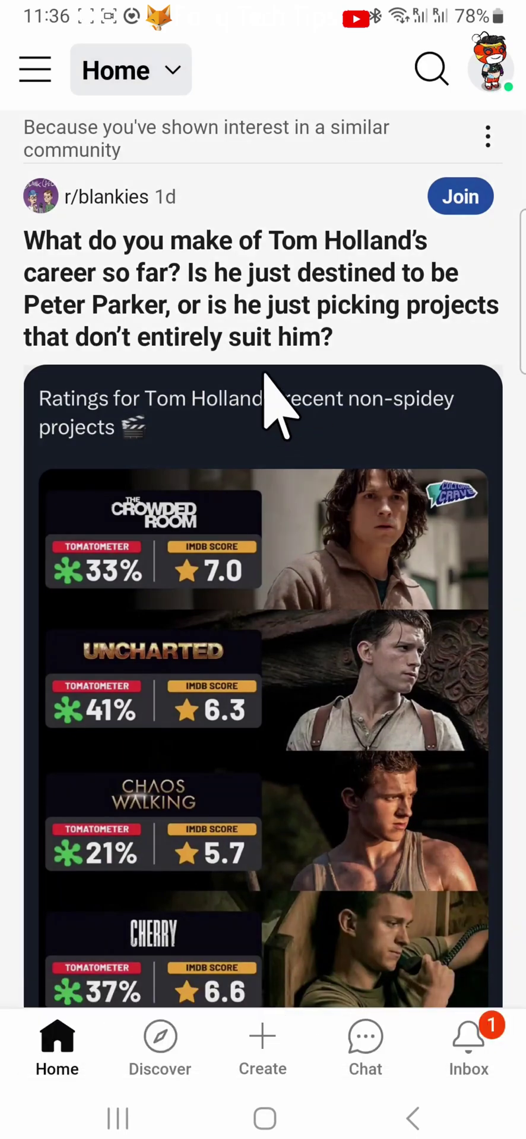
click(439, 71)
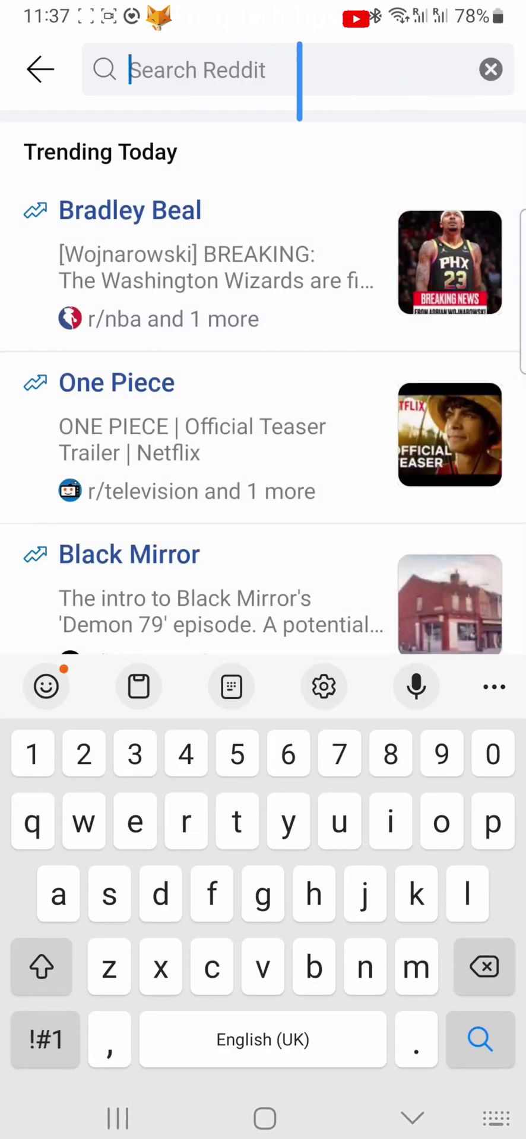